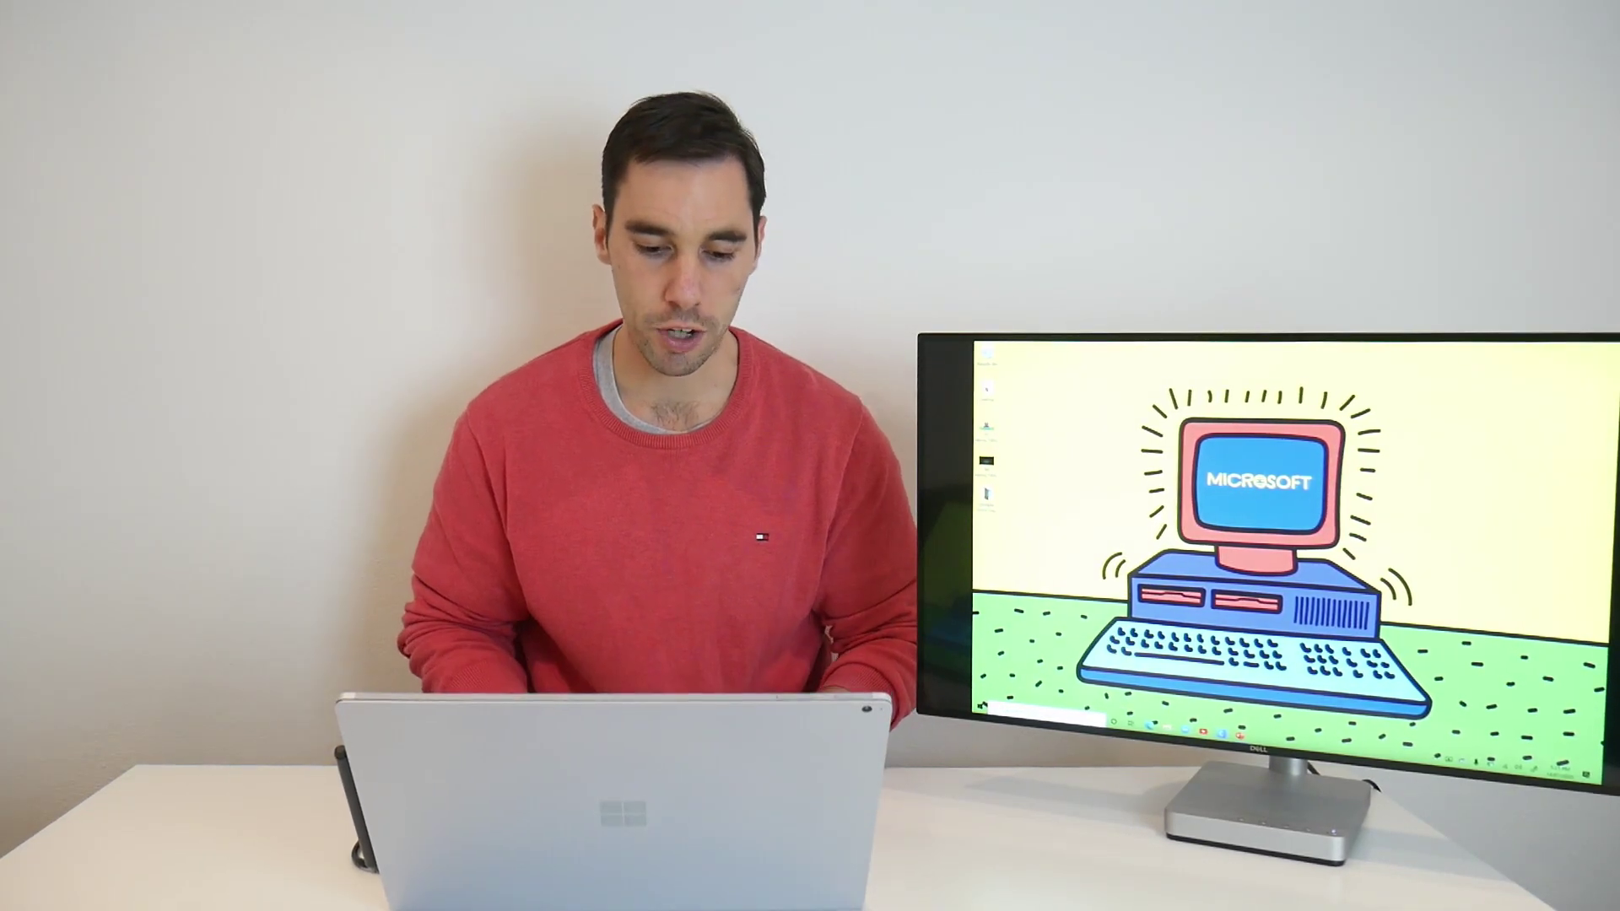
Bring up File Explorer at Quick access with Win+E and leave the Start menu open for searching
{"action": "key", "text": "super"}
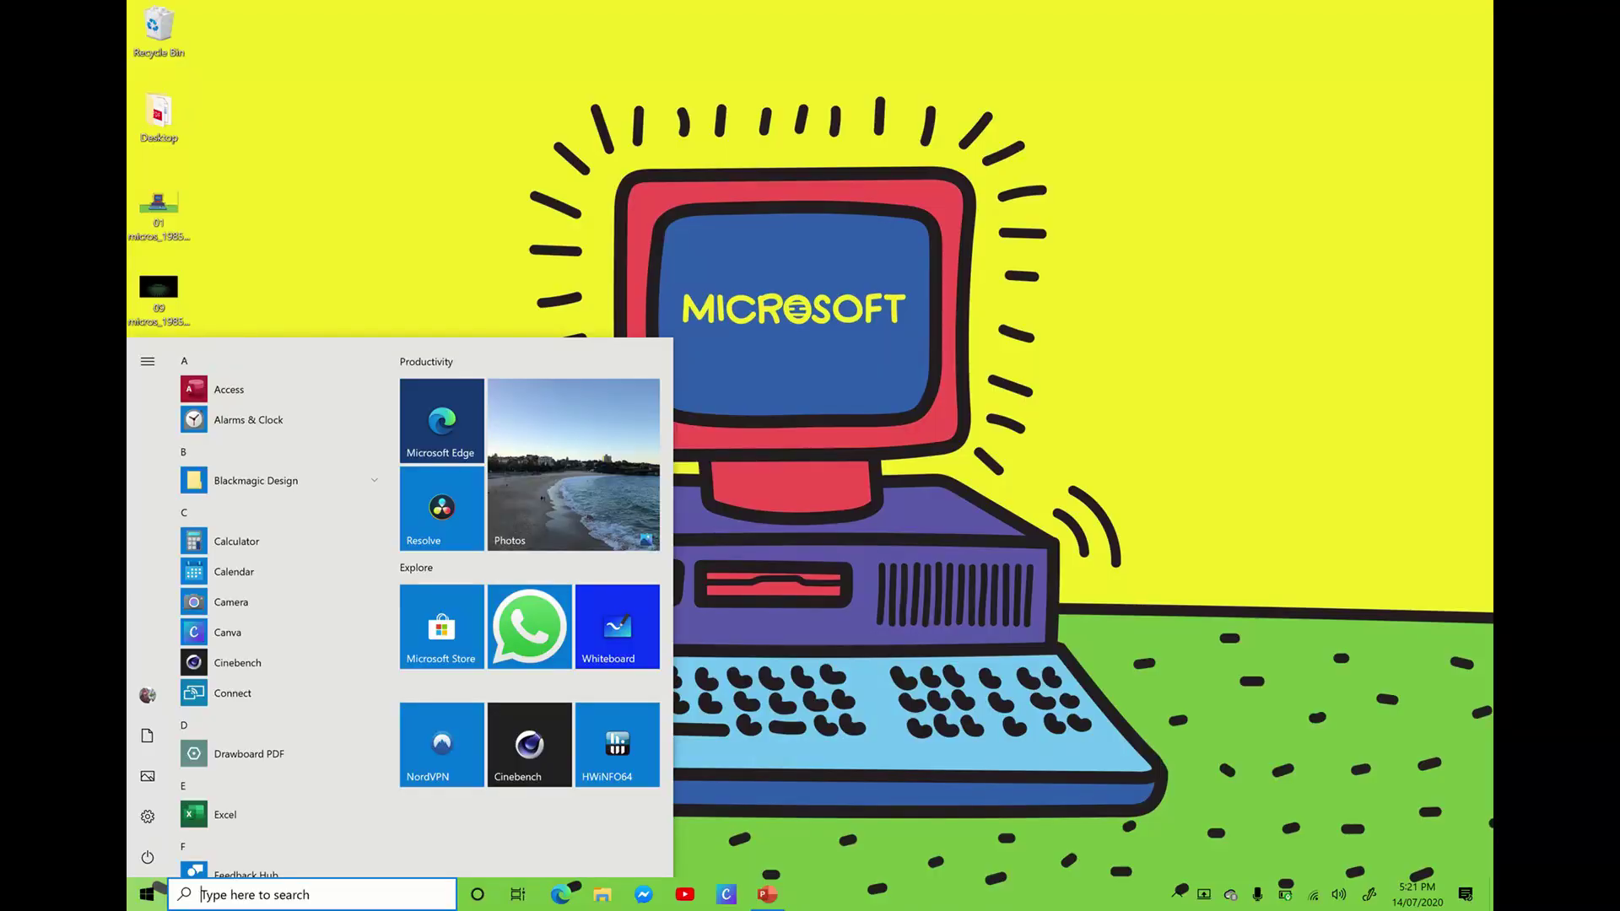
{"action": "key", "text": "super+e"}
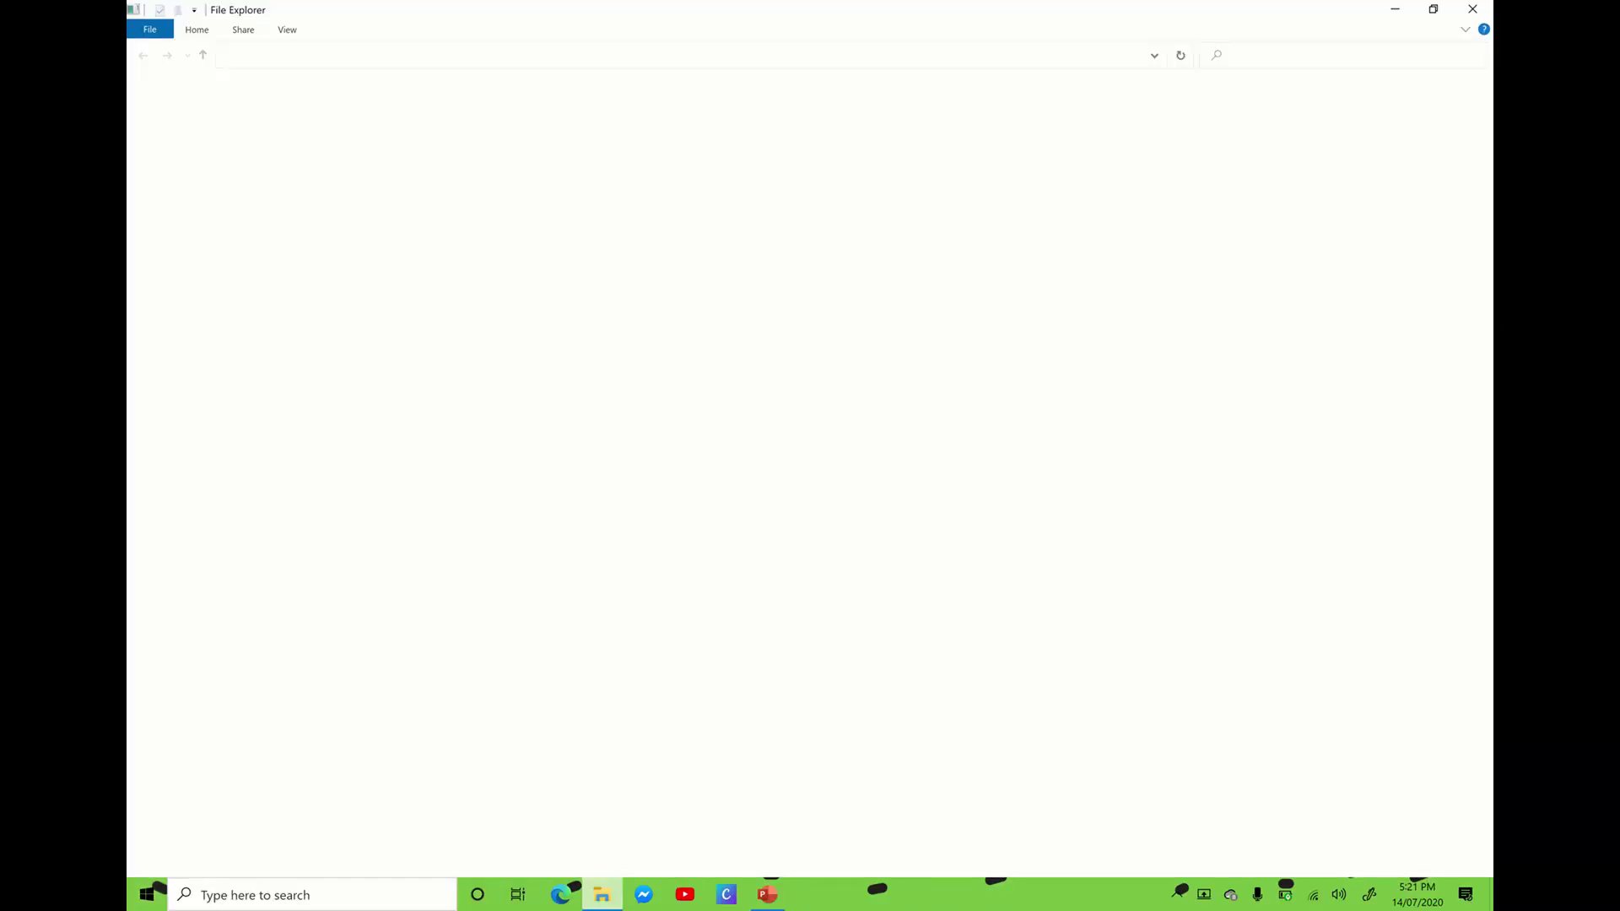
{"action": "key", "text": "super"}
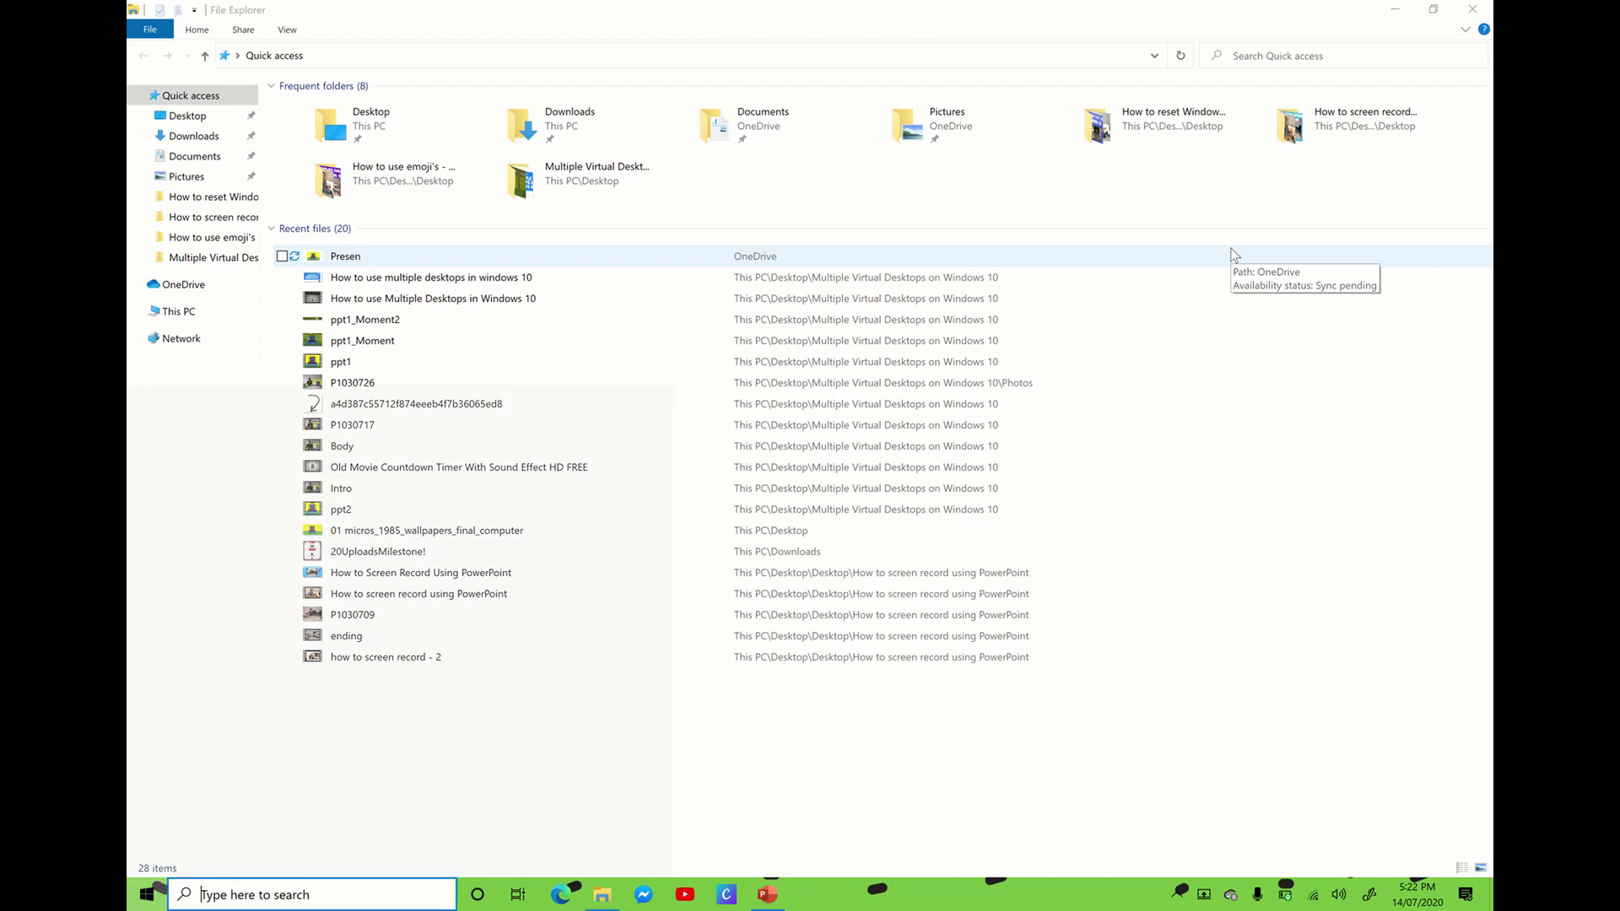
{"action": "key", "text": "super"}
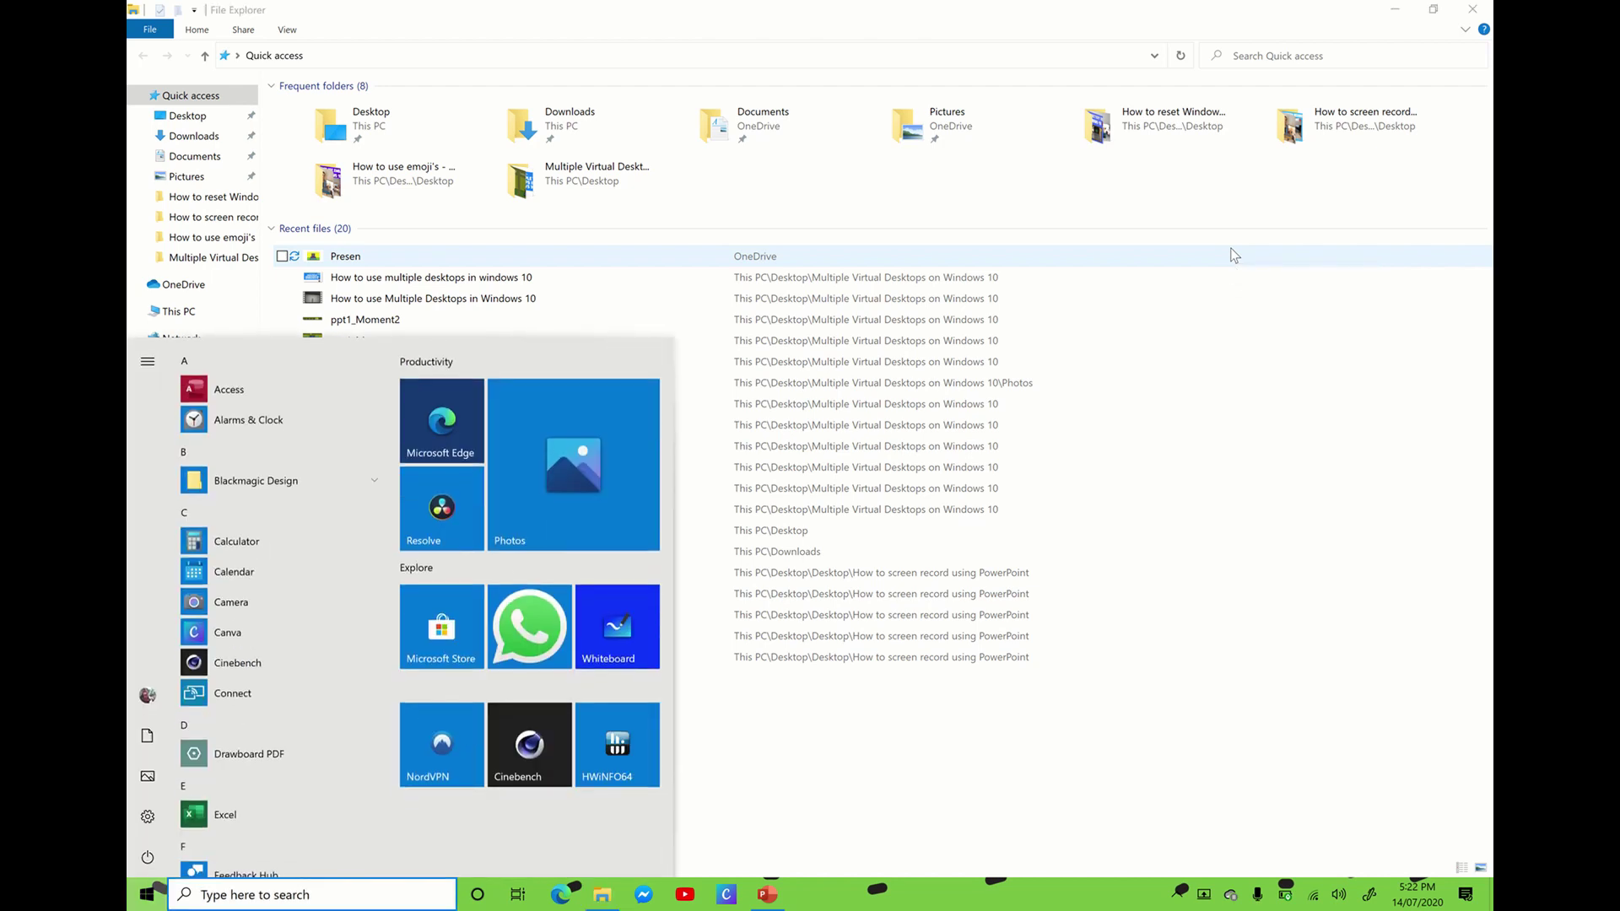
{"action": "type", "text": "dark theme"}
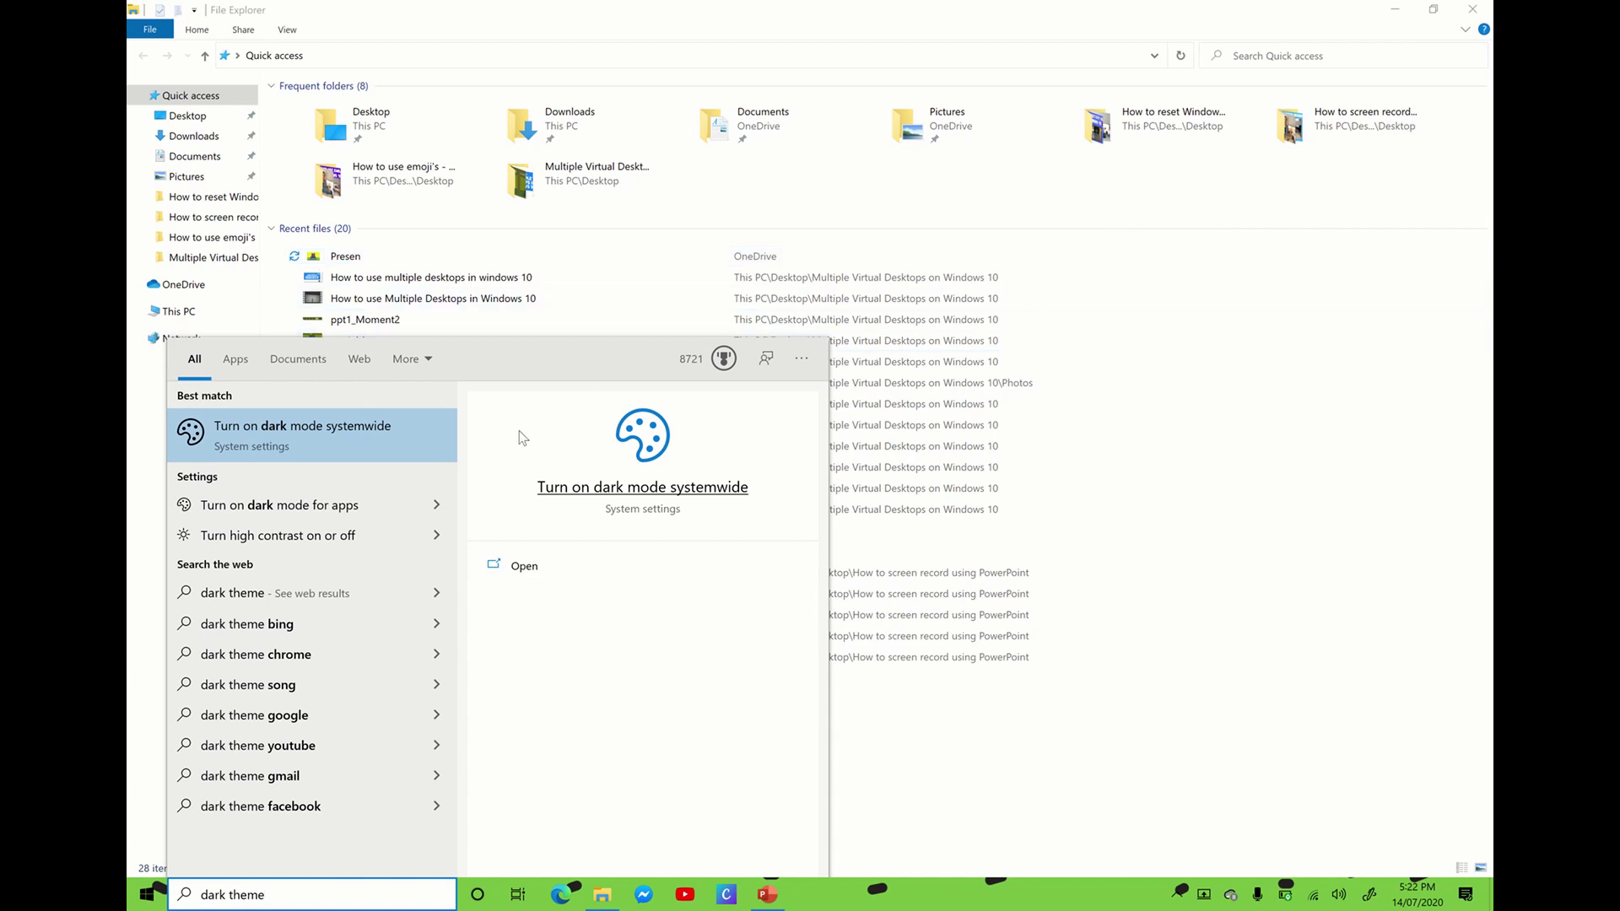
Choose Dark in 'Choose your colour' and preview the dark Start menu
{"action": "left_click", "coordinate": [340, 442]}
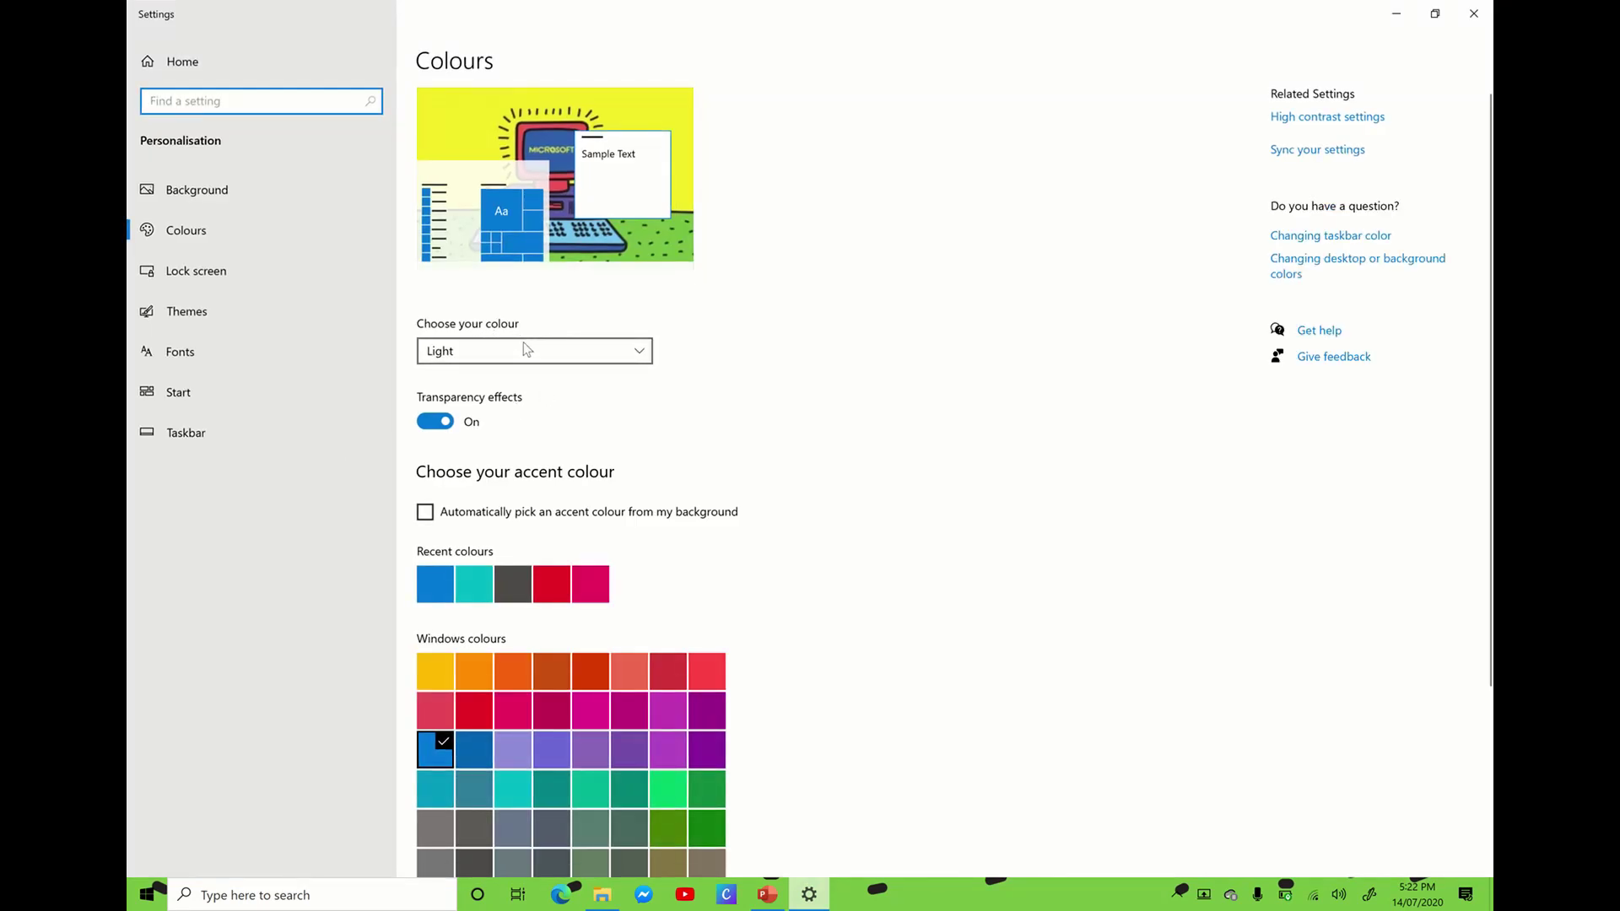
{"action": "left_click", "coordinate": [538, 354]}
{"action": "left_click", "coordinate": [513, 378]}
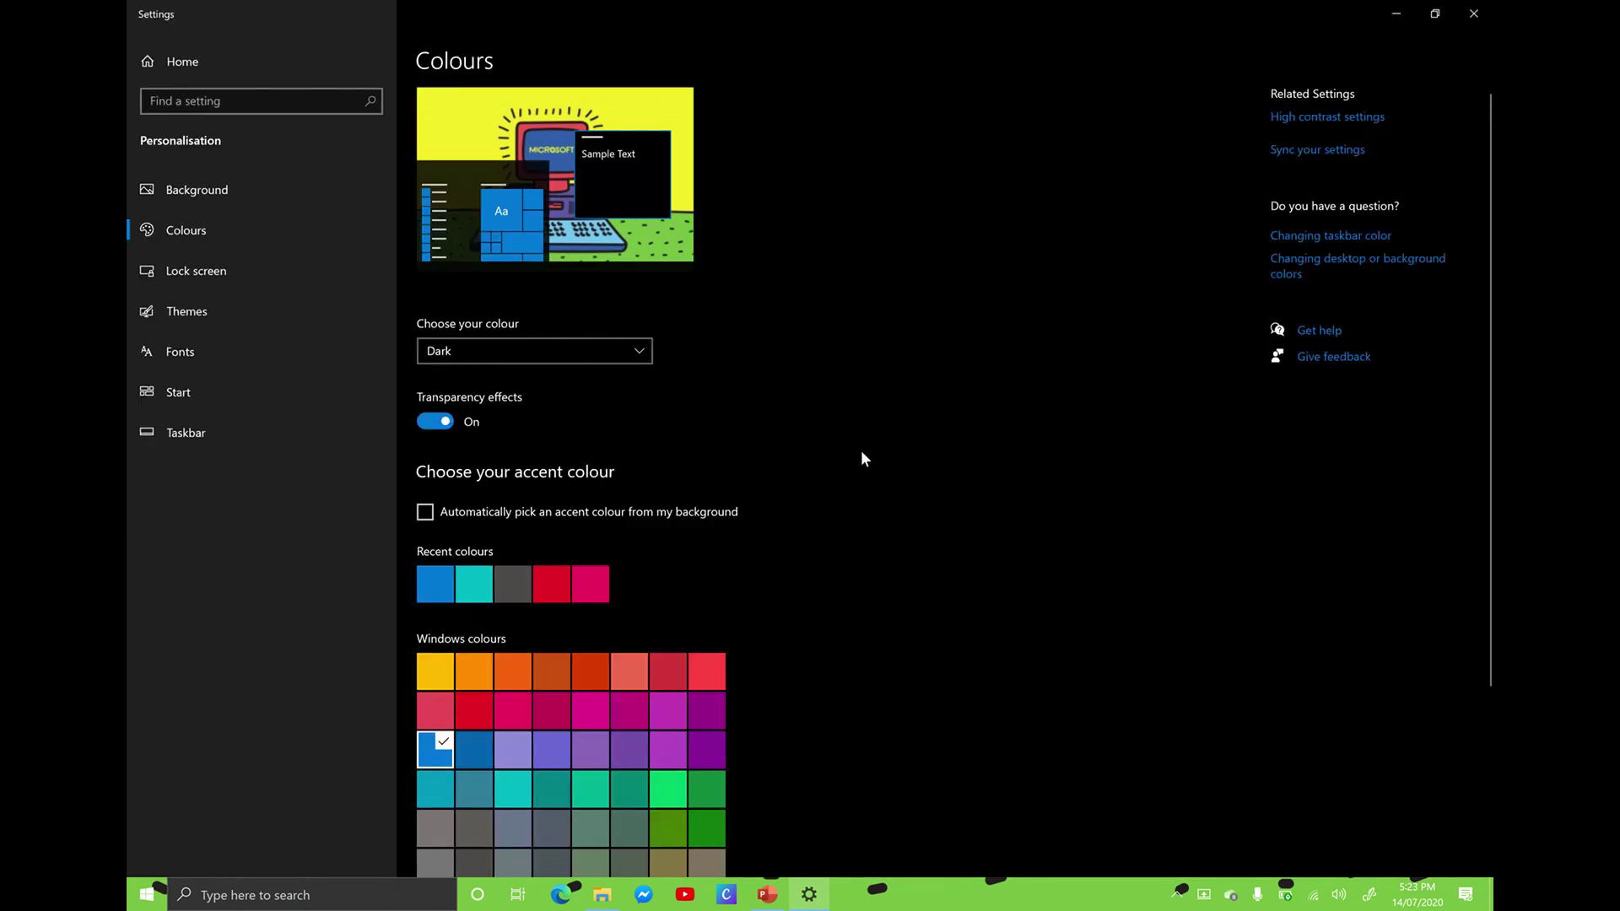
{"action": "left_click", "coordinate": [136, 894]}
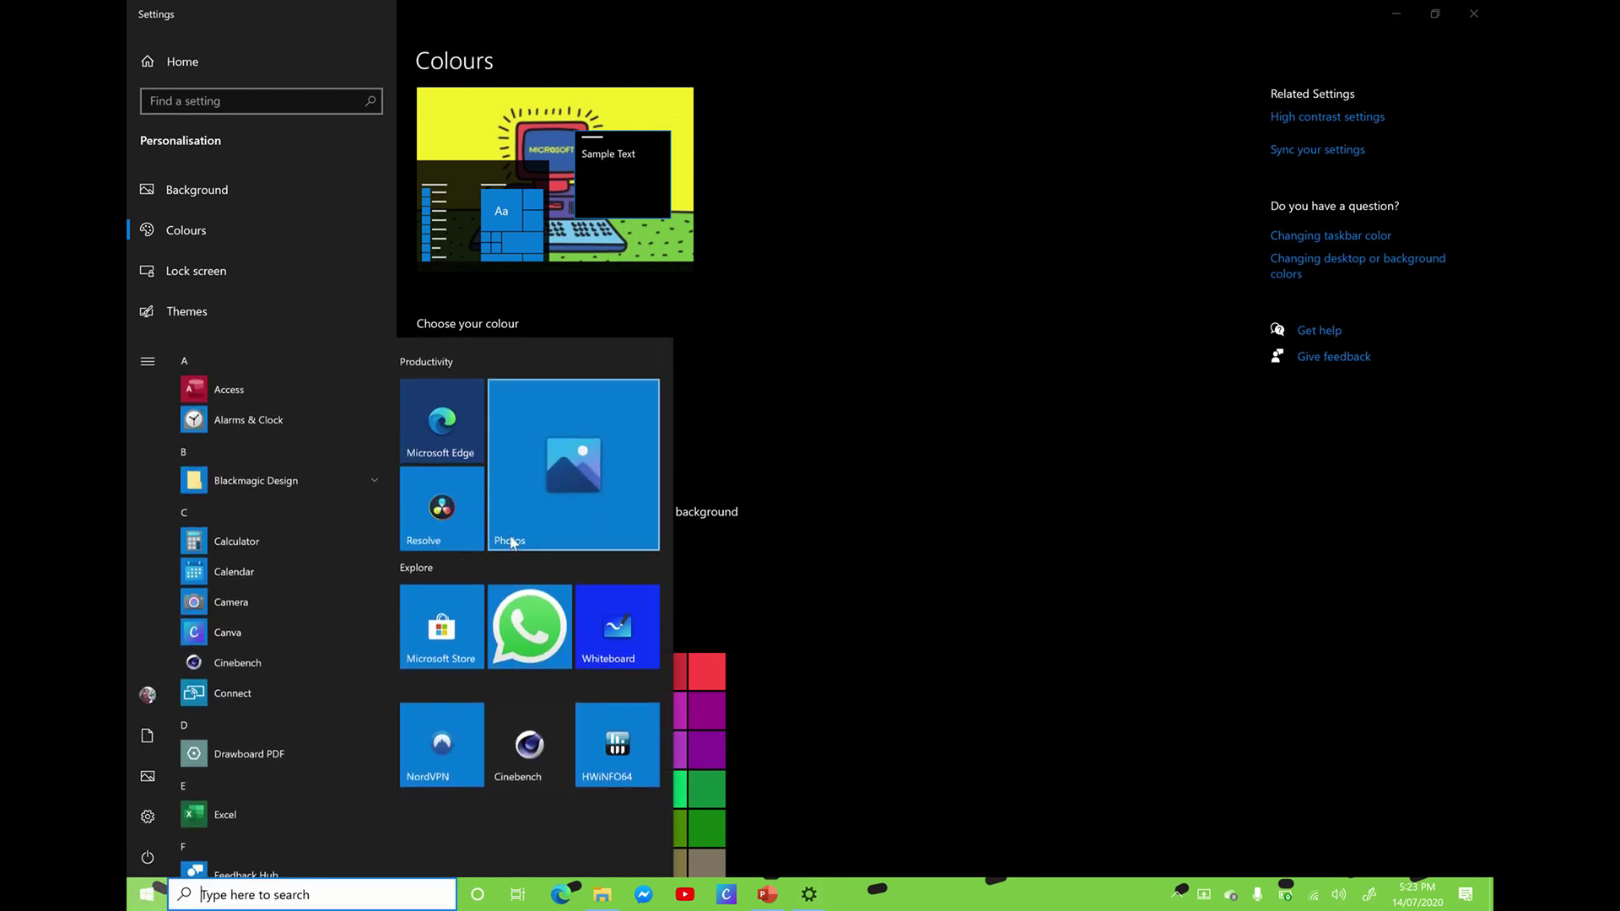
Choose Custom colours (Windows mode Dark, app mode Light) and preview the Start menu
{"action": "left_click", "coordinate": [612, 345]}
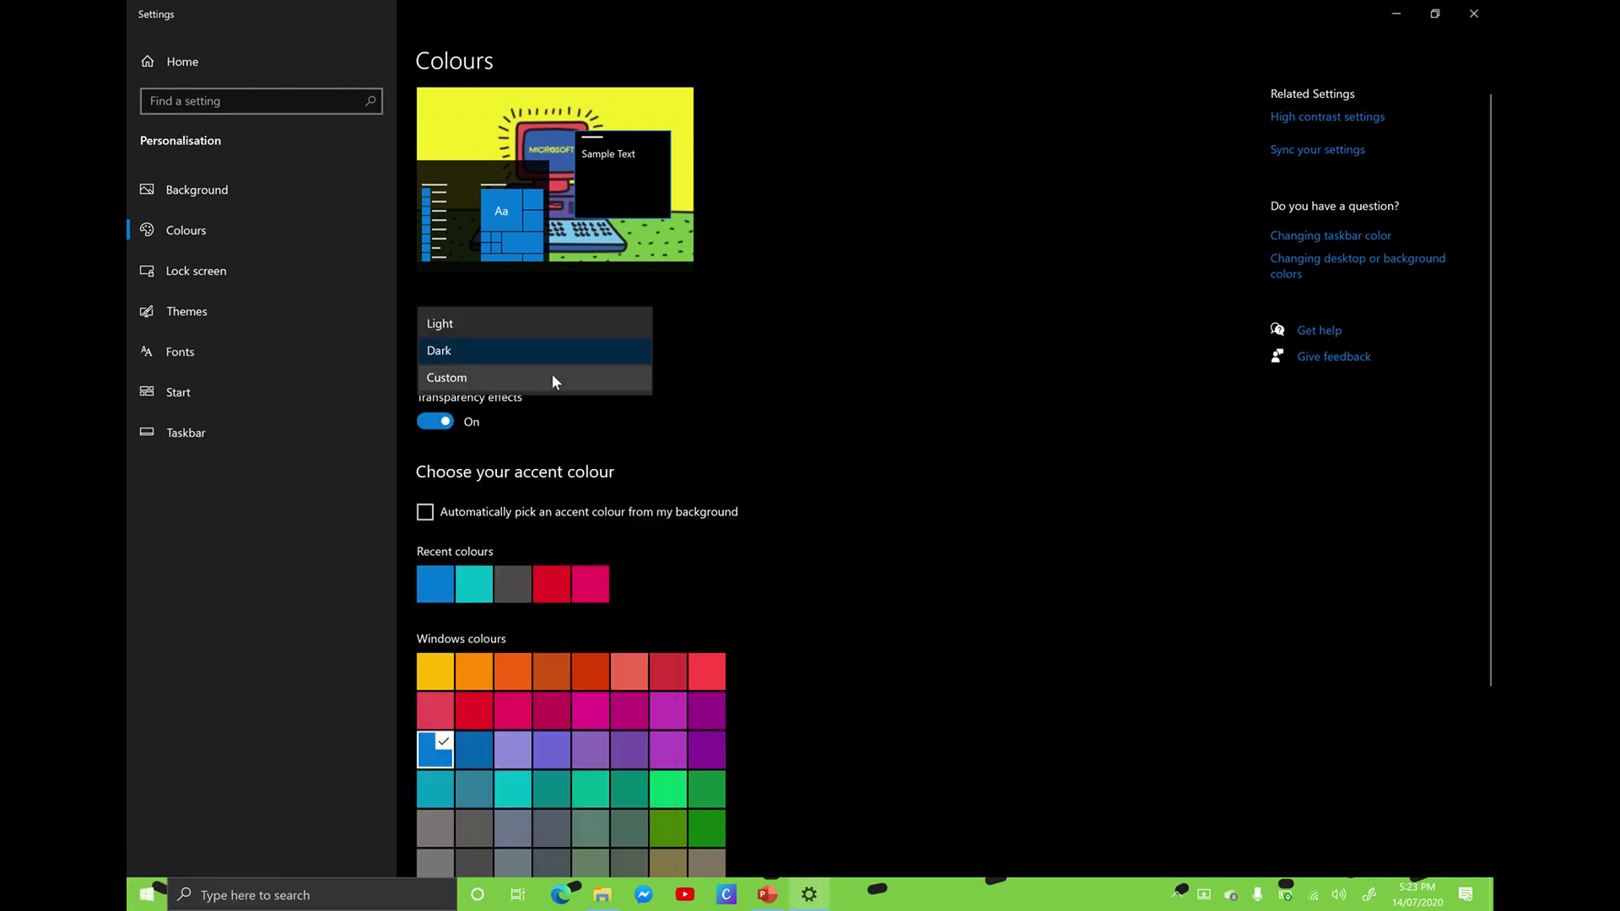
{"action": "left_click", "coordinate": [551, 377]}
{"action": "scroll", "coordinate": [836, 399], "scroll_direction": "down", "scroll_amount": 1}
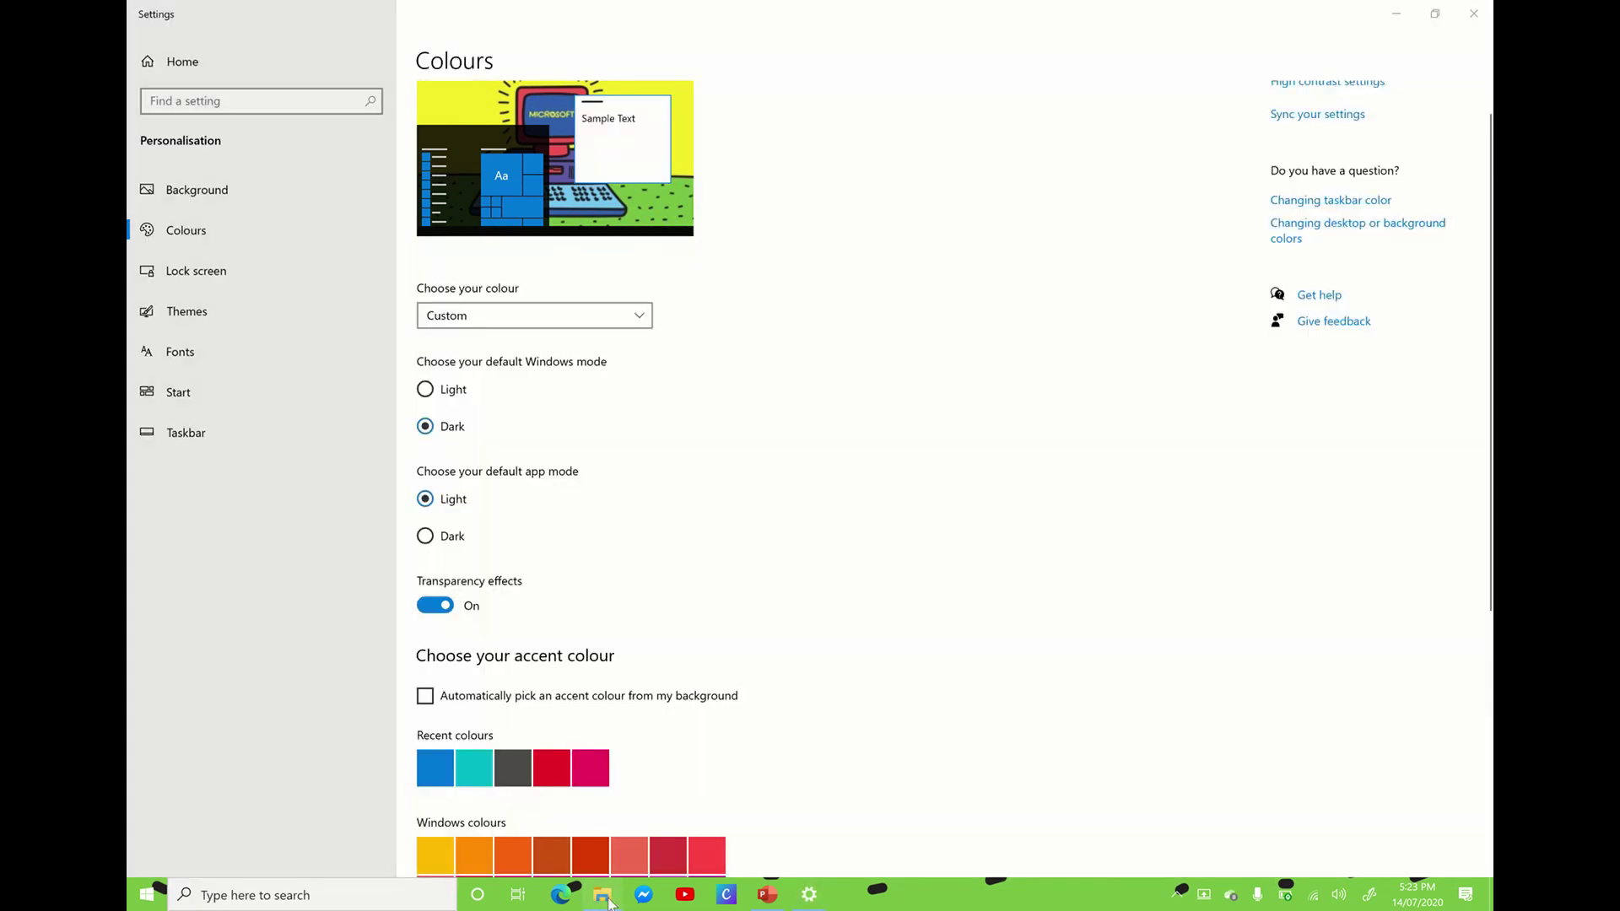
{"action": "left_click", "coordinate": [604, 895]}
{"action": "key", "text": "super"}
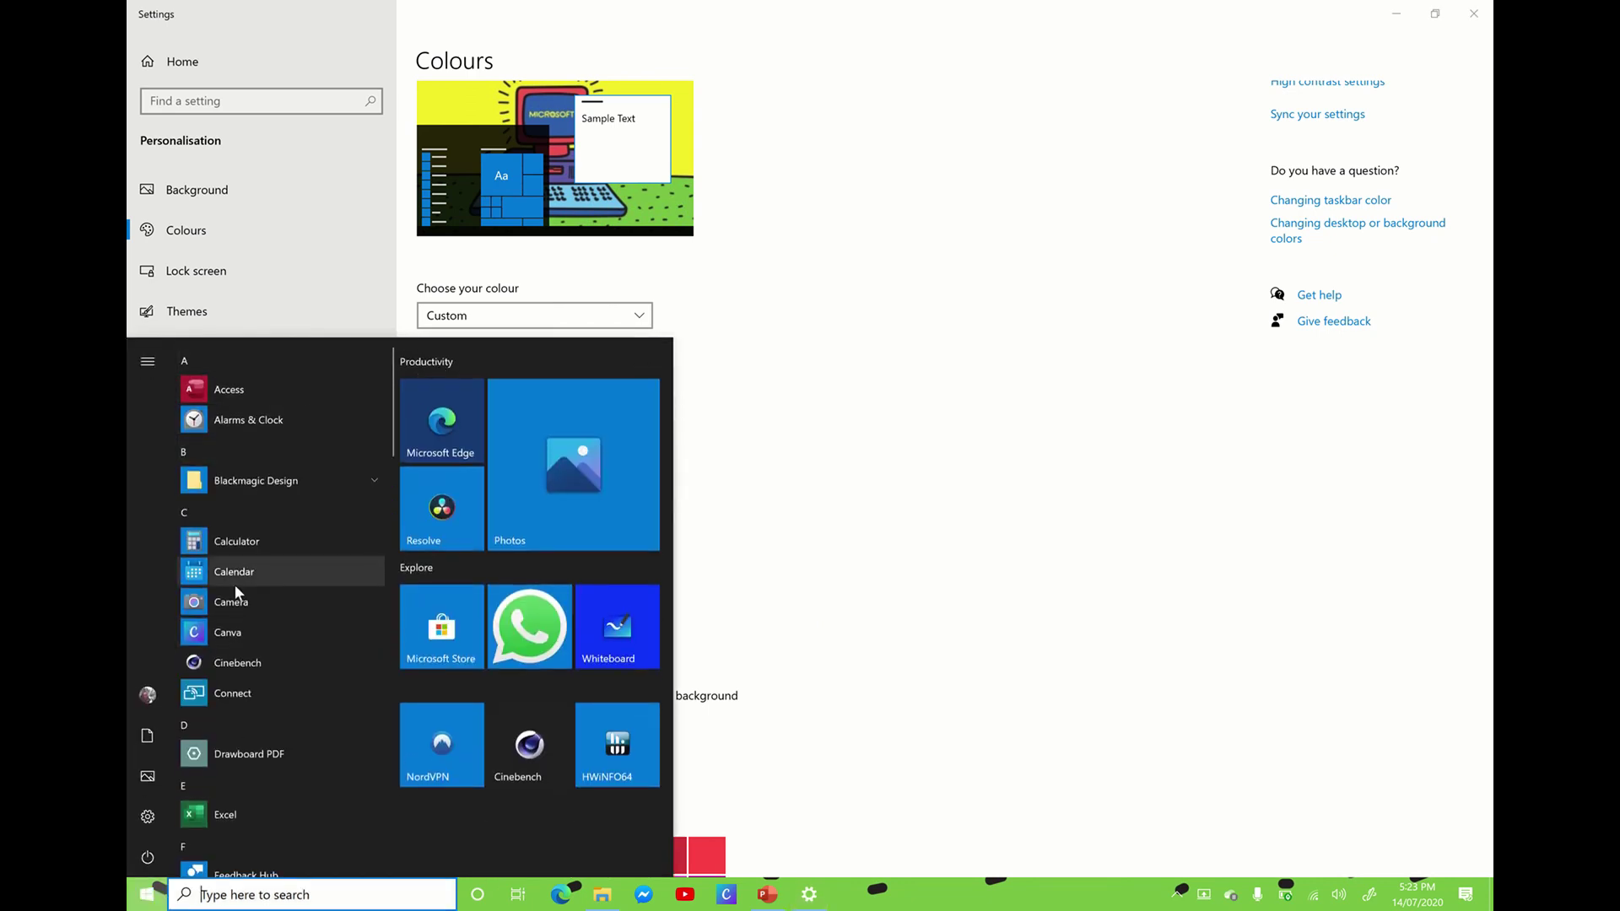
{"action": "left_click", "coordinate": [887, 371]}
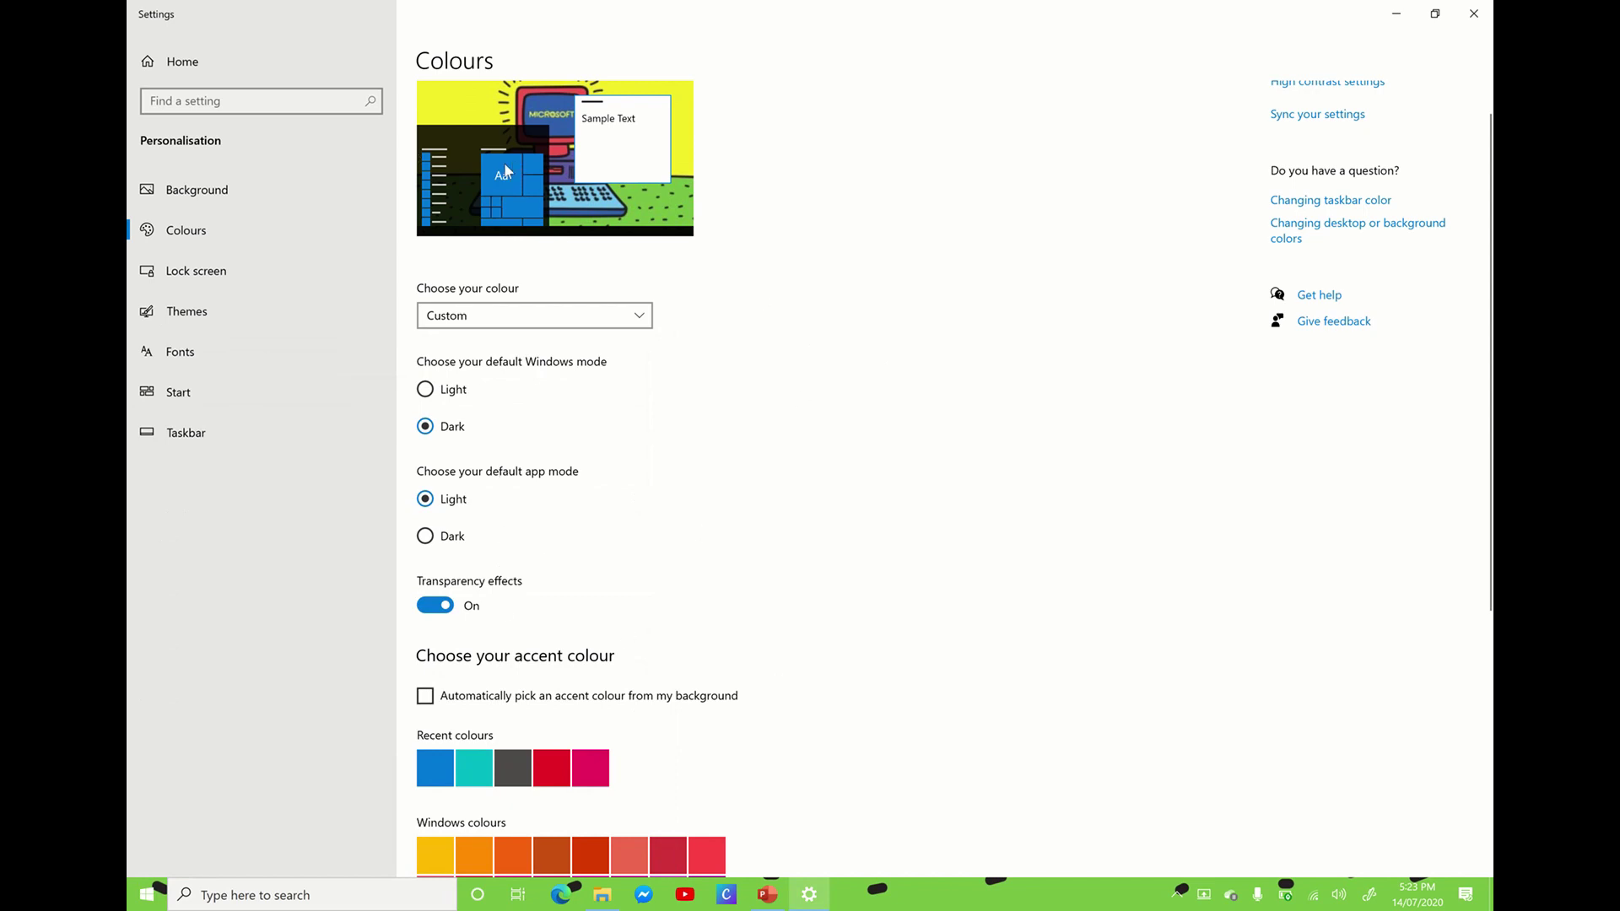
Return the colour choice to Dark and switch Transparency effects Off
{"action": "left_click", "coordinate": [494, 315]}
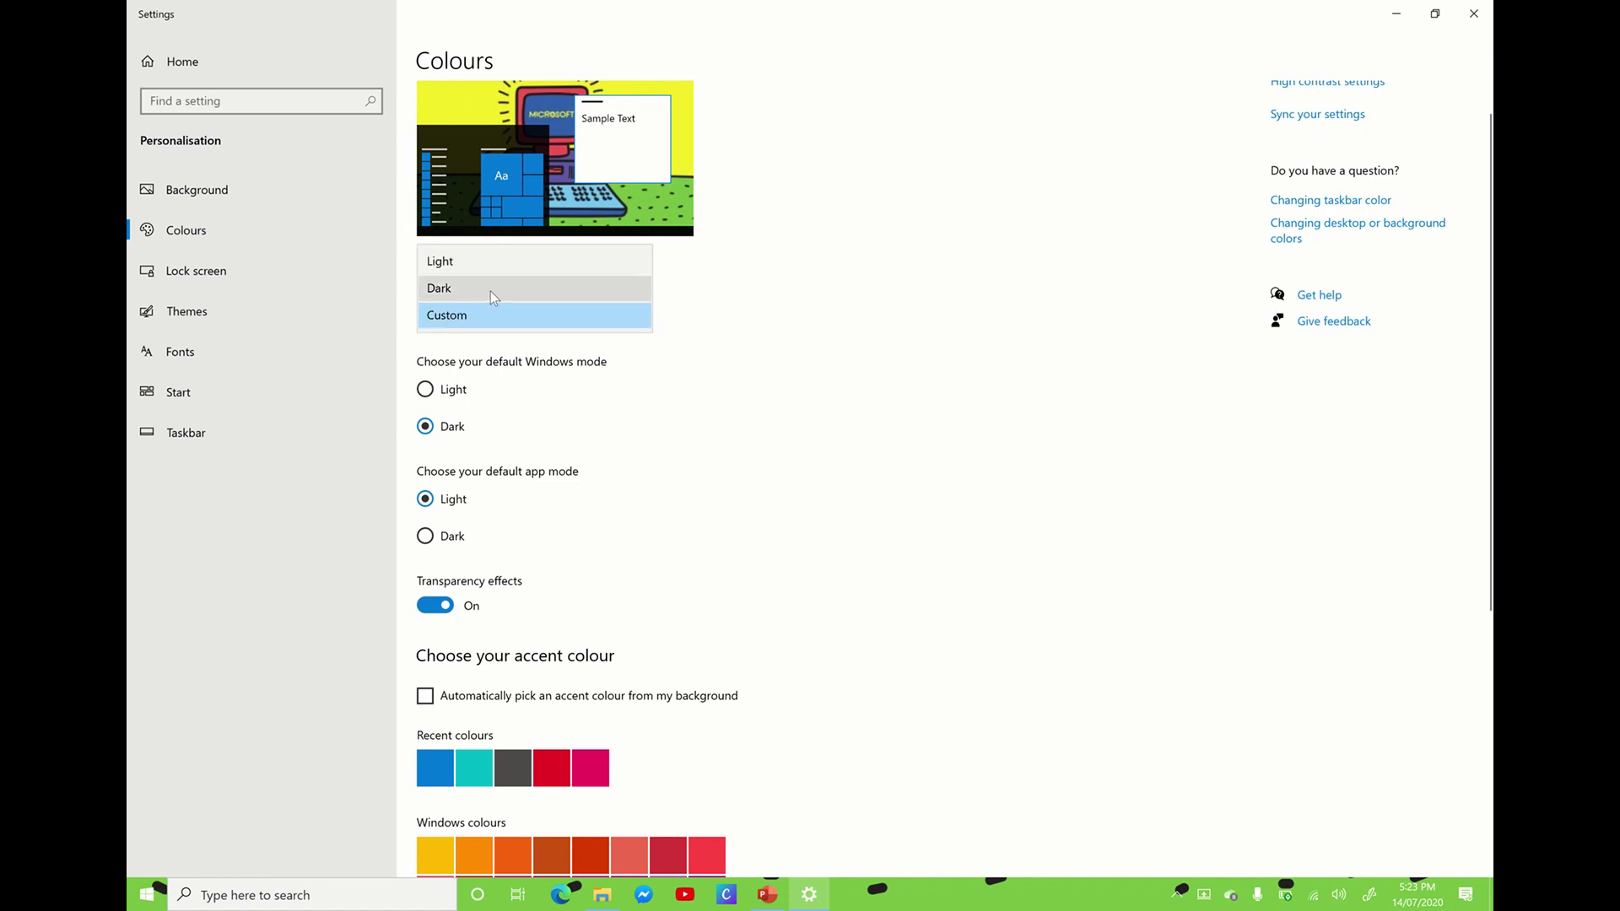
{"action": "left_click", "coordinate": [494, 296]}
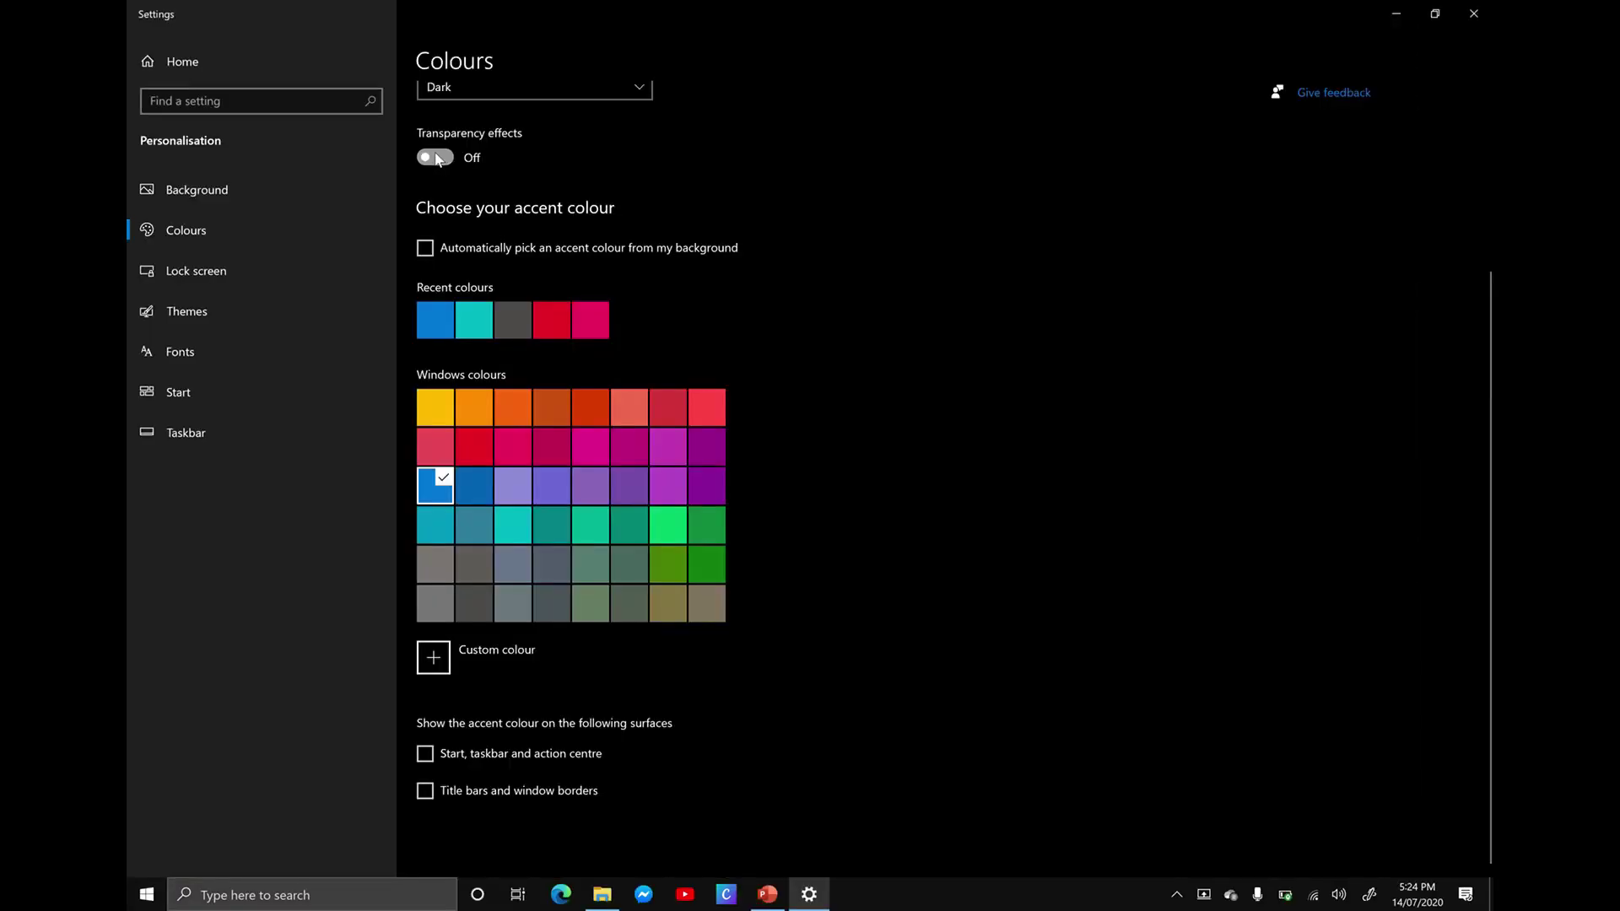
{"action": "left_click", "coordinate": [435, 158]}
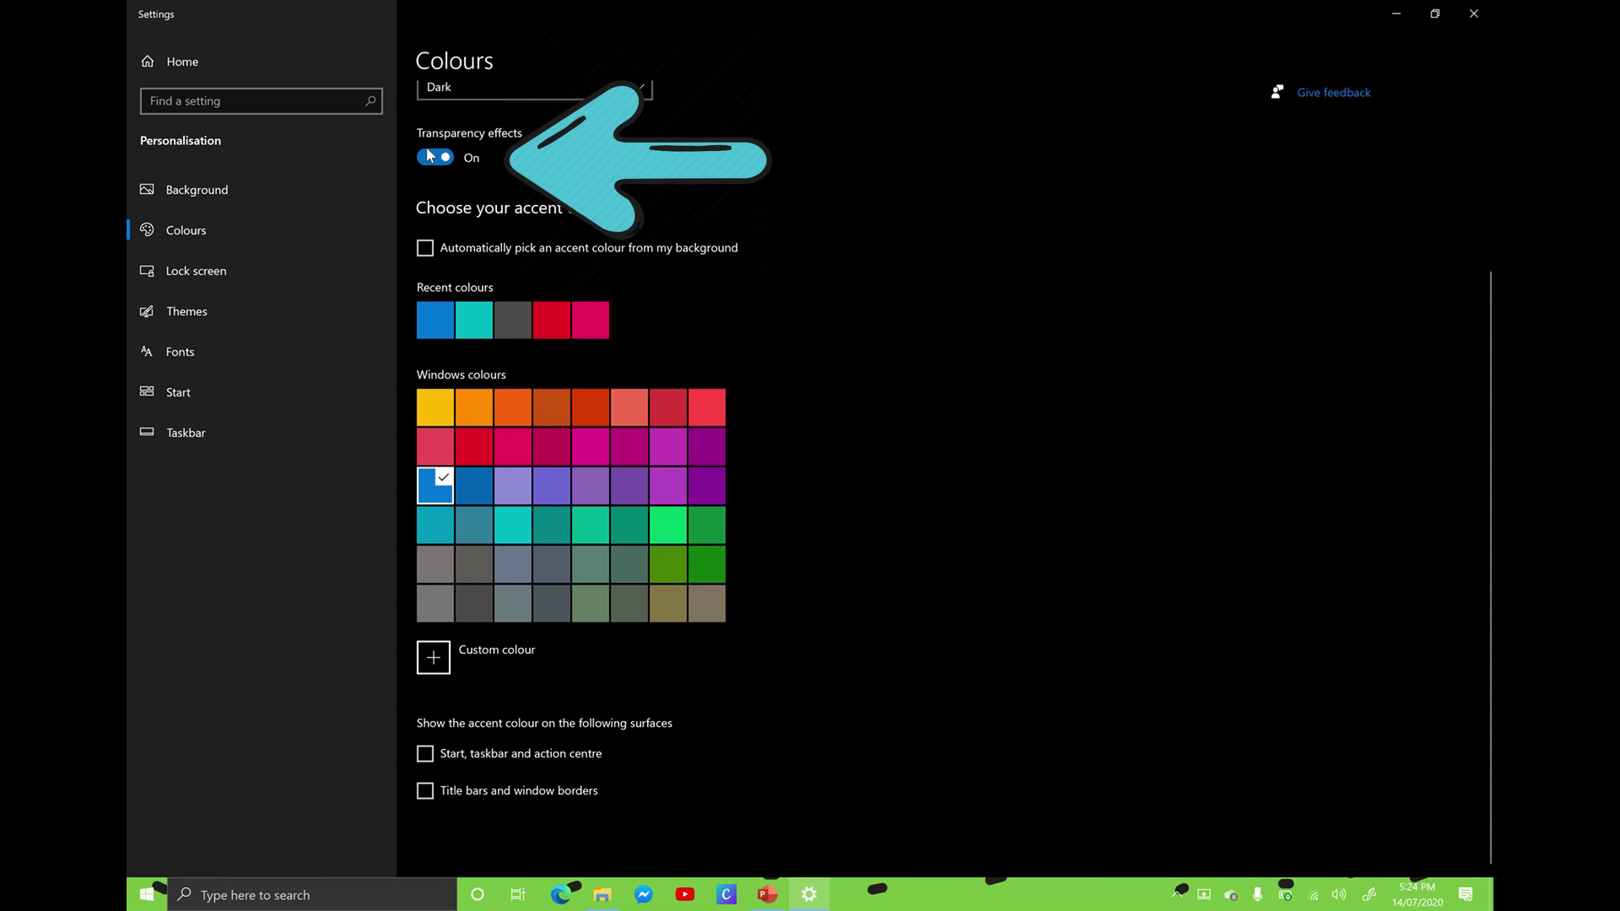
{"action": "left_click", "coordinate": [428, 155]}
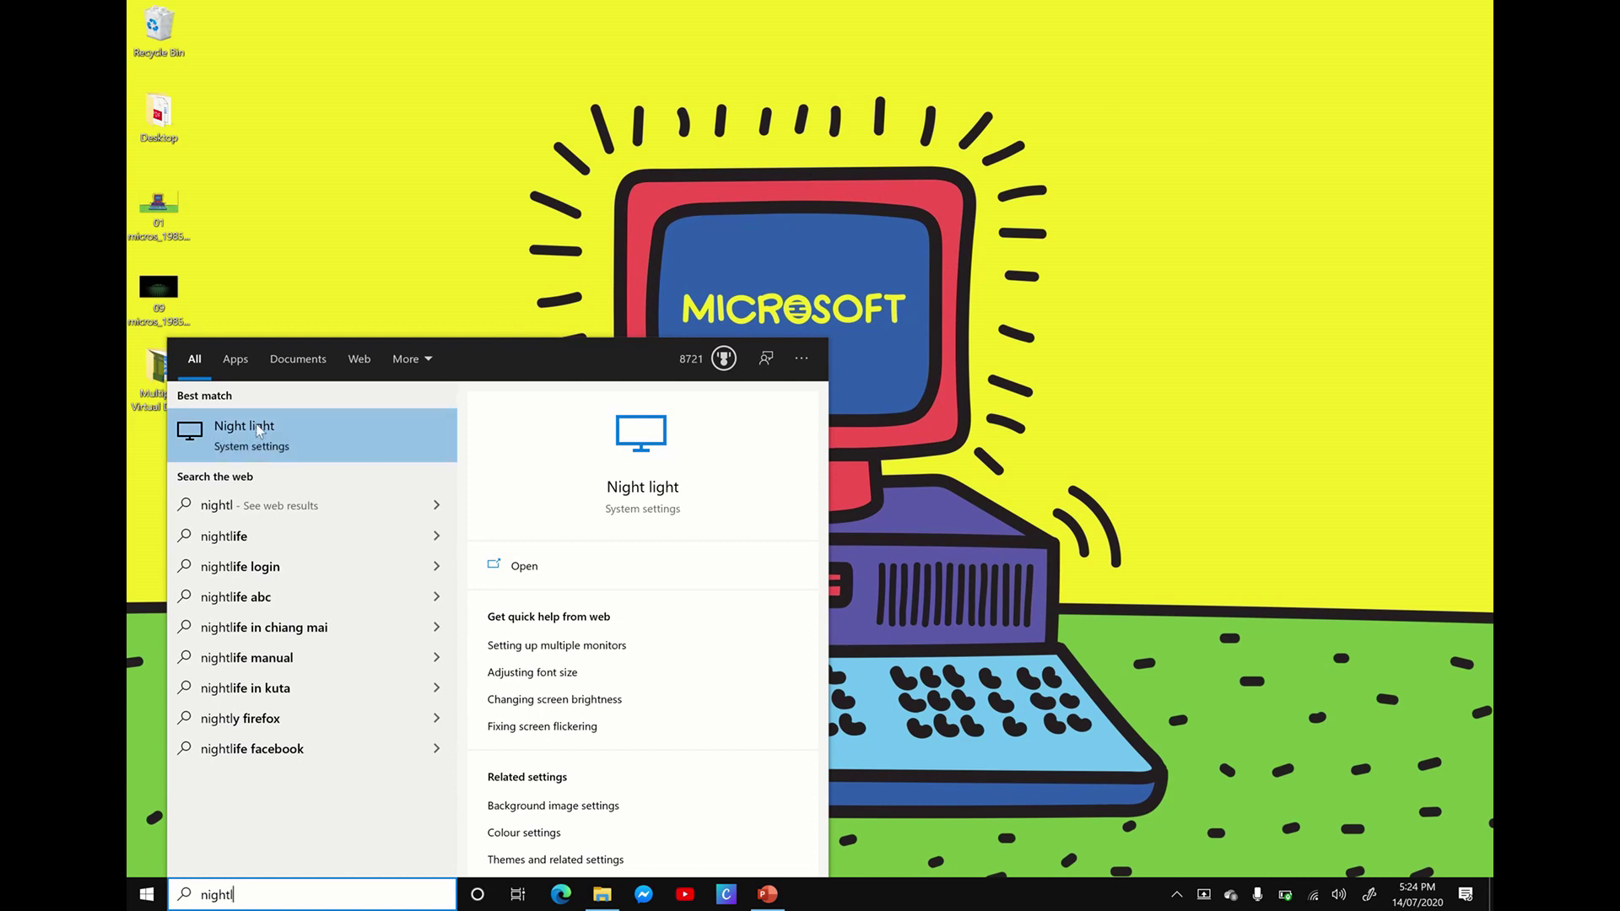
Turn on Schedule night light and select Sunset to sunrise (5:04 PM – 6:59 AM)
{"action": "left_click", "coordinate": [256, 425]}
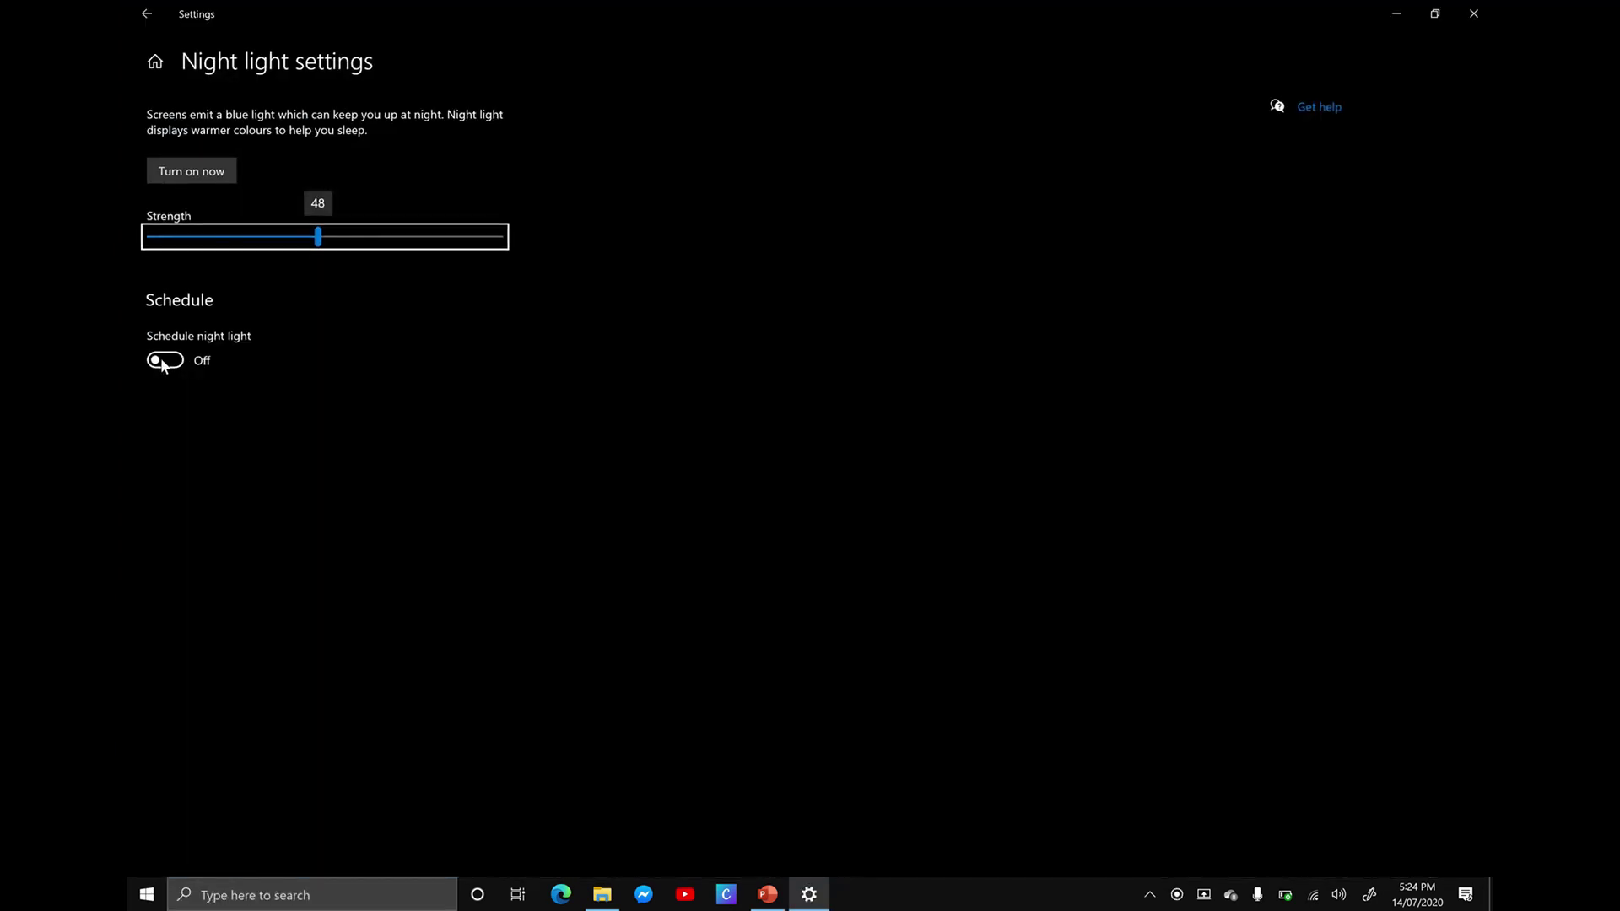
{"action": "left_click", "coordinate": [163, 362]}
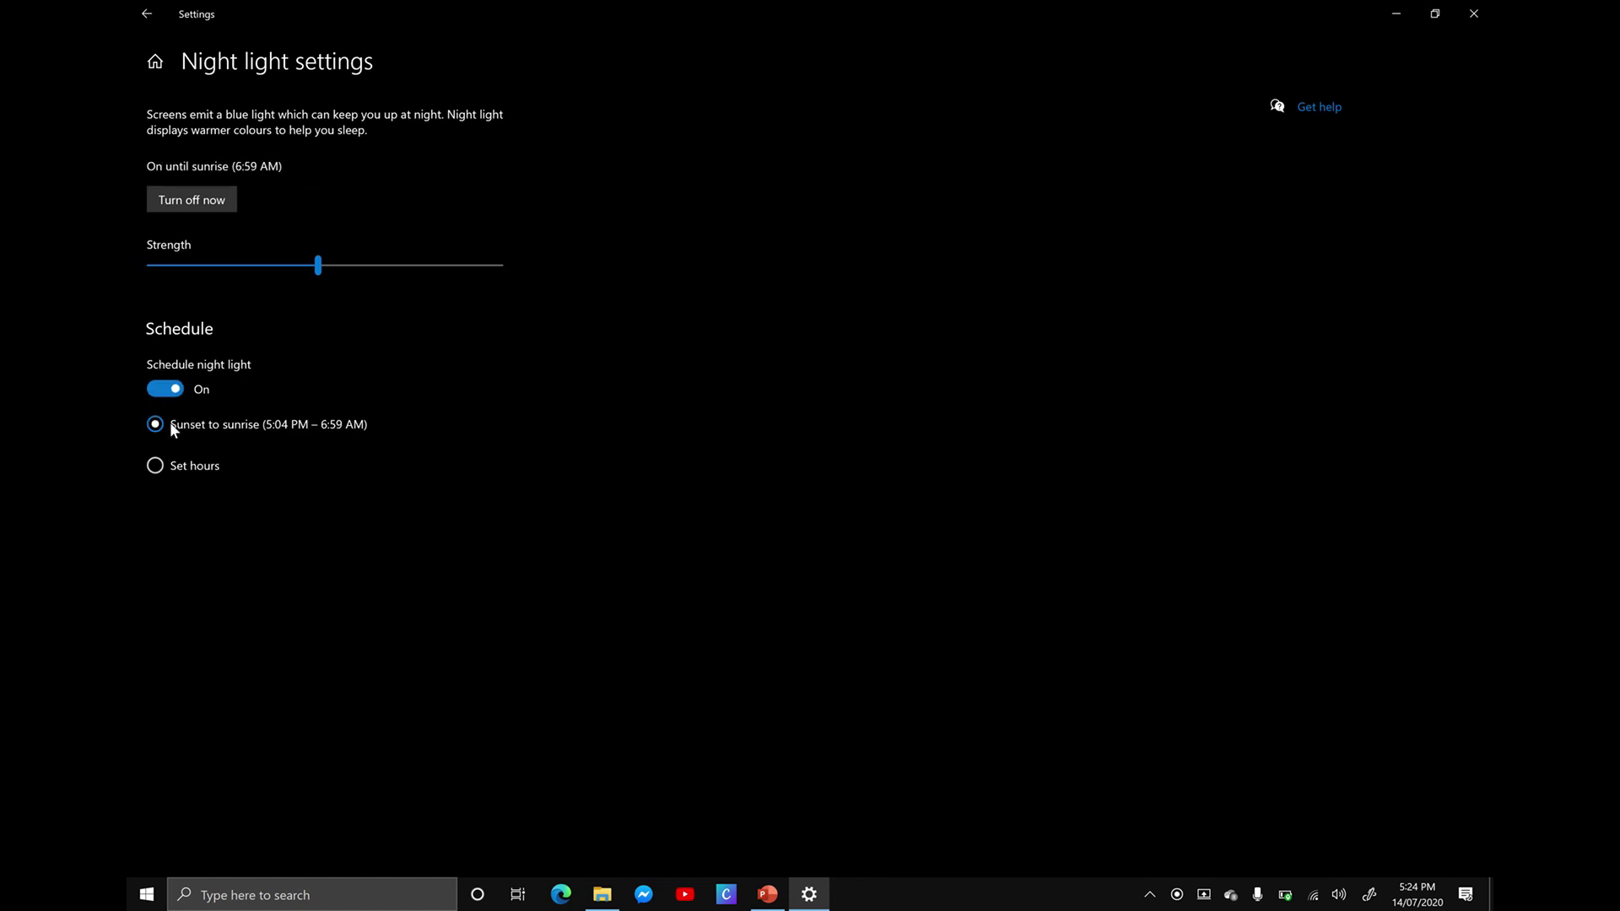
{"action": "left_click", "coordinate": [154, 469]}
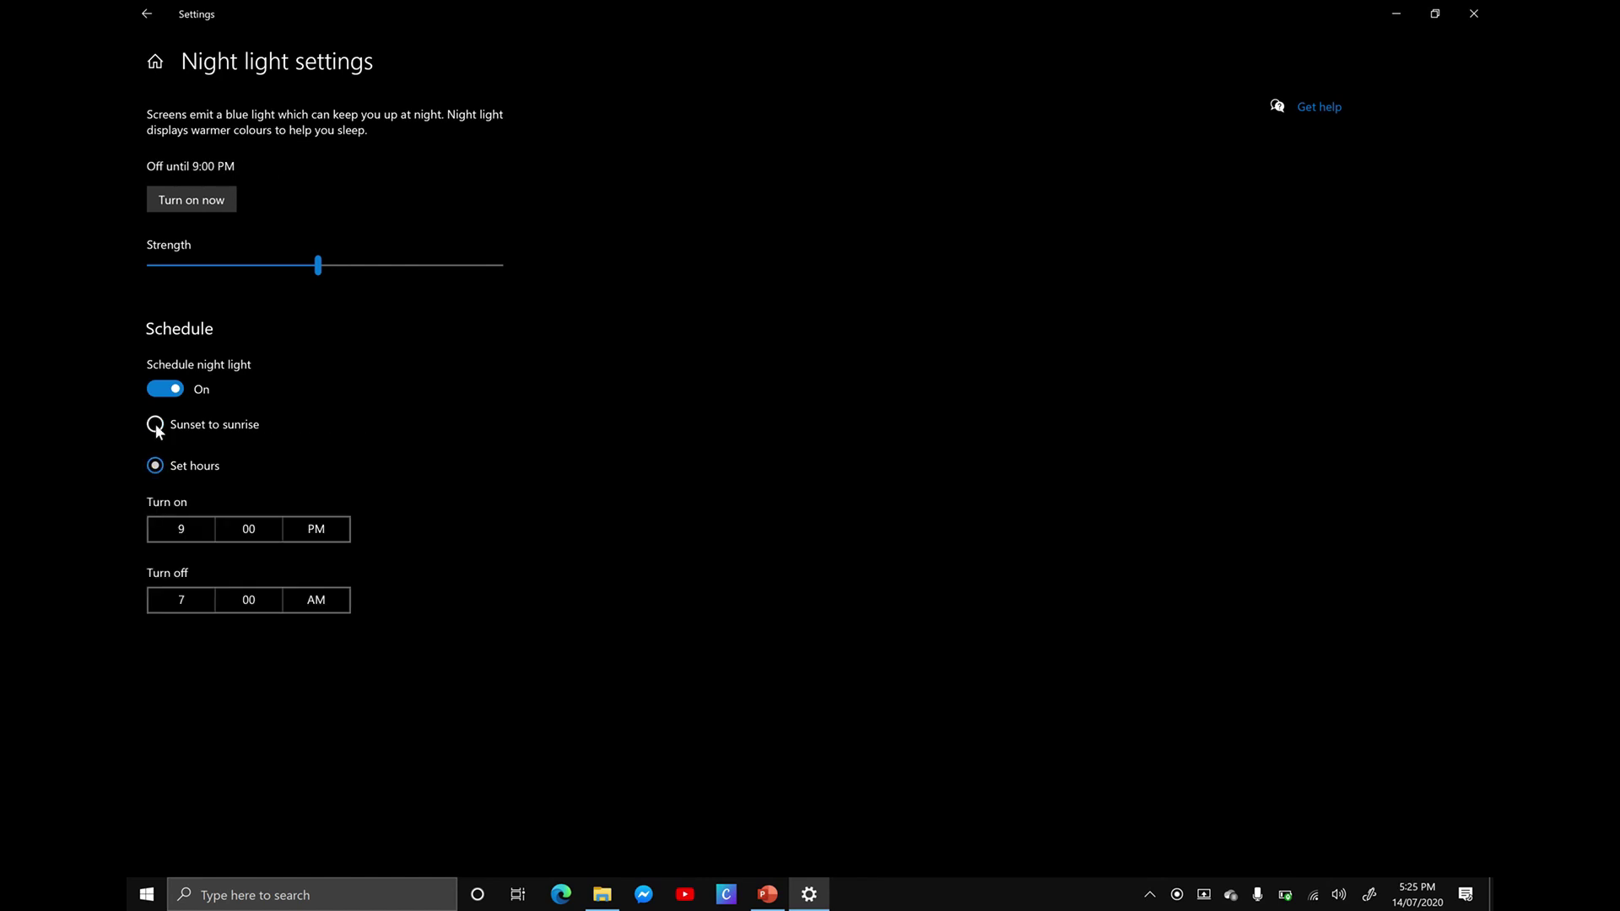
{"action": "left_click", "coordinate": [156, 425]}
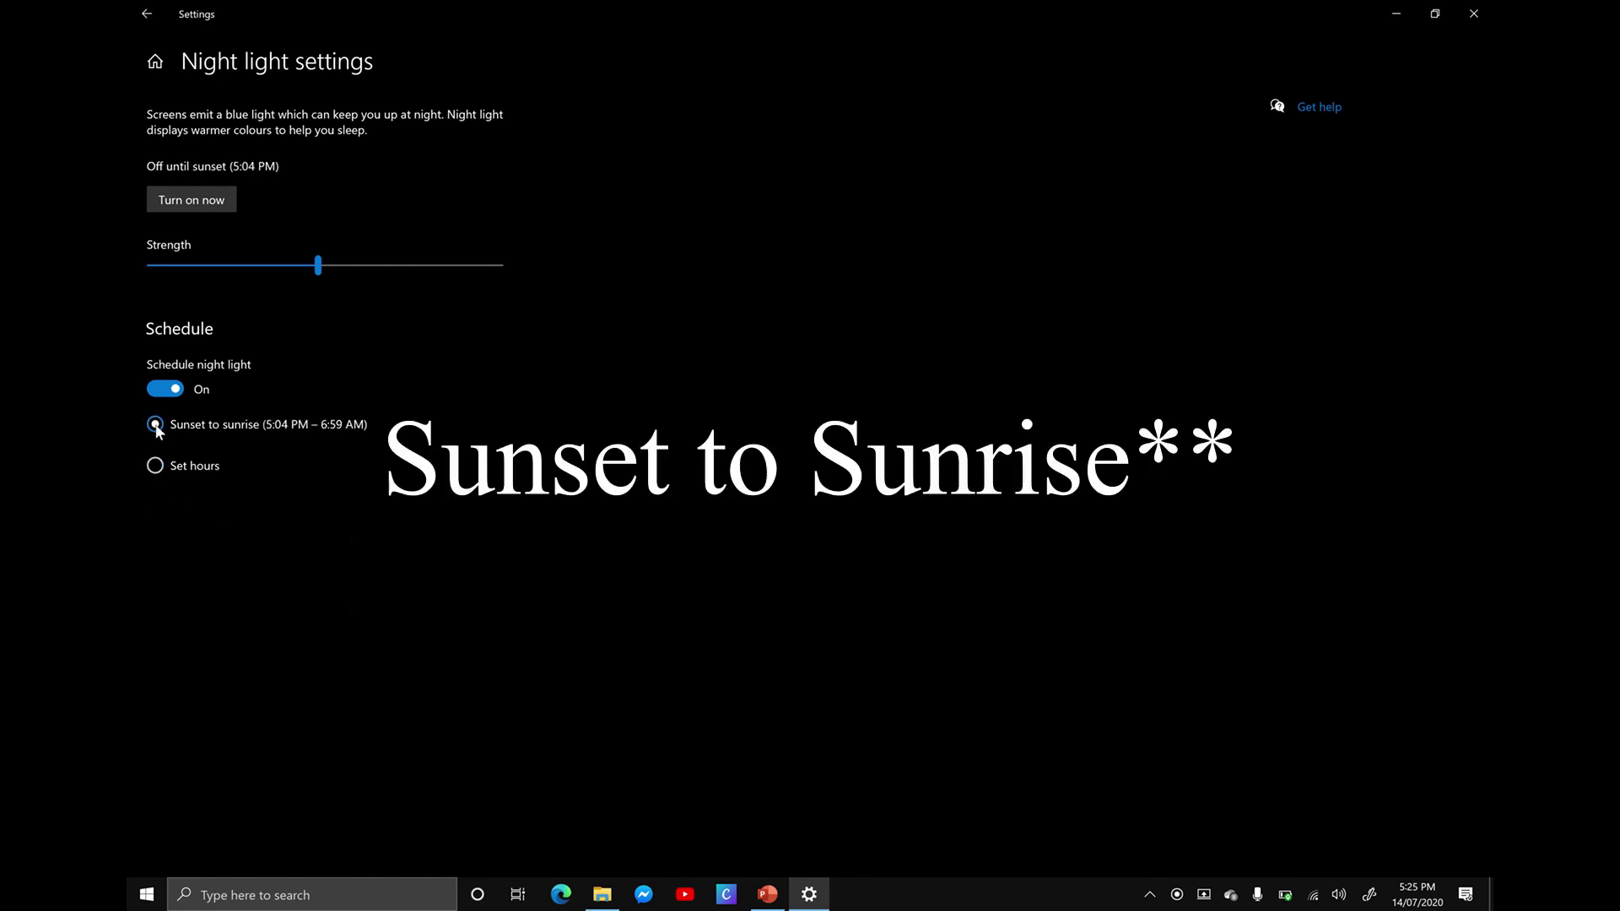
Raise the Night light Strength slider from near zero to about 65
{"action": "left_click", "coordinate": [315, 260]}
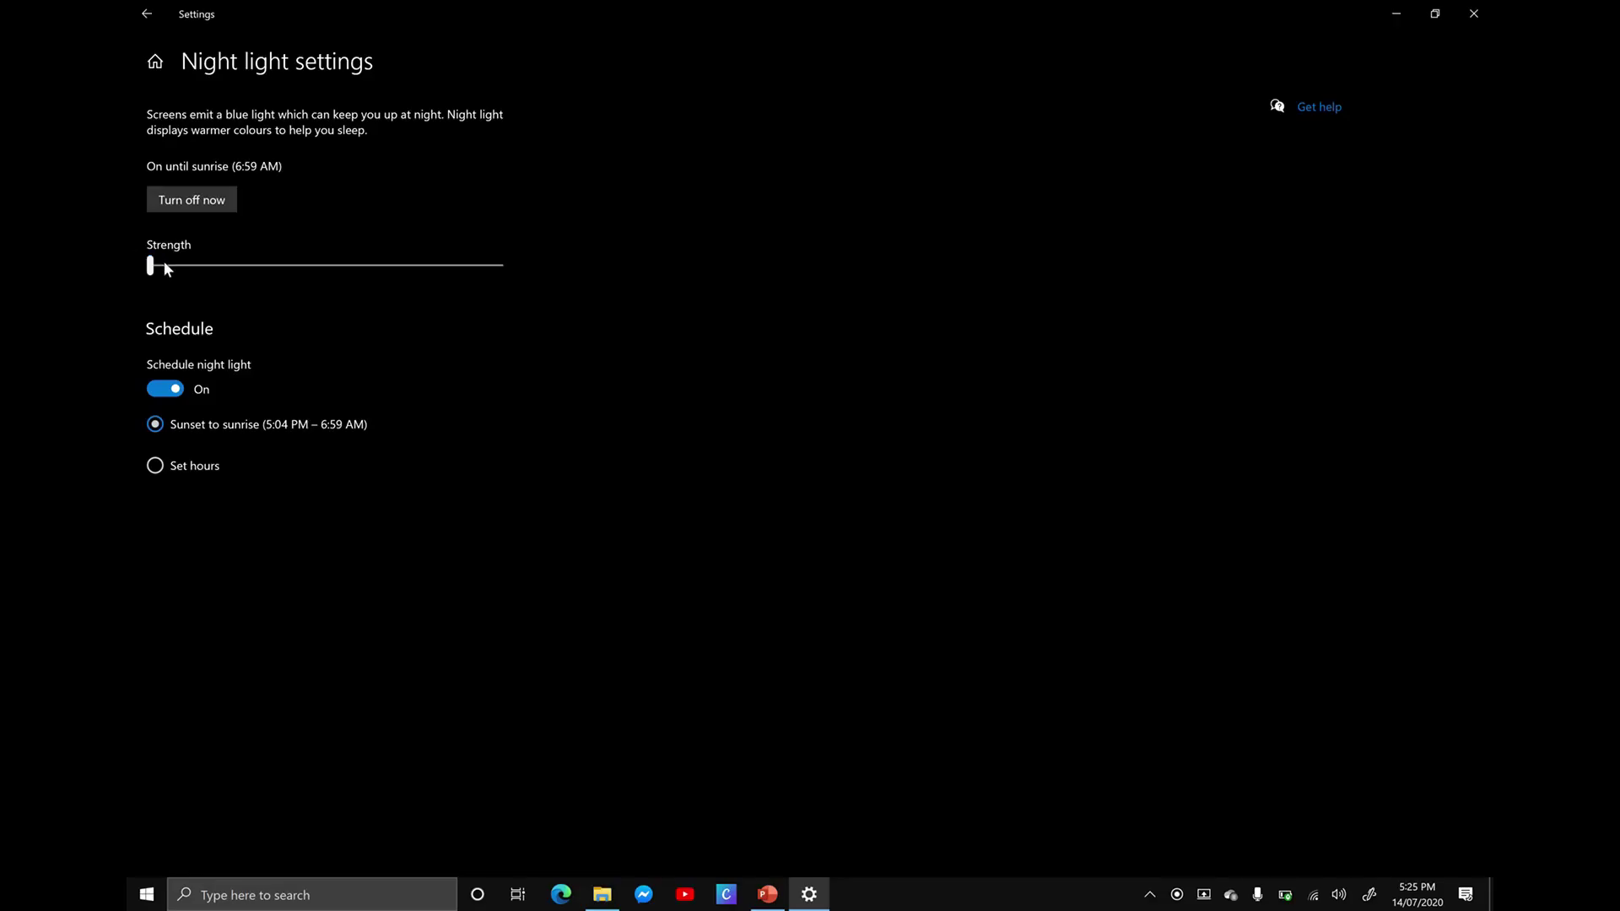
{"action": "left_click_drag", "start_coordinate": [154, 266], "coordinate": [377, 290]}
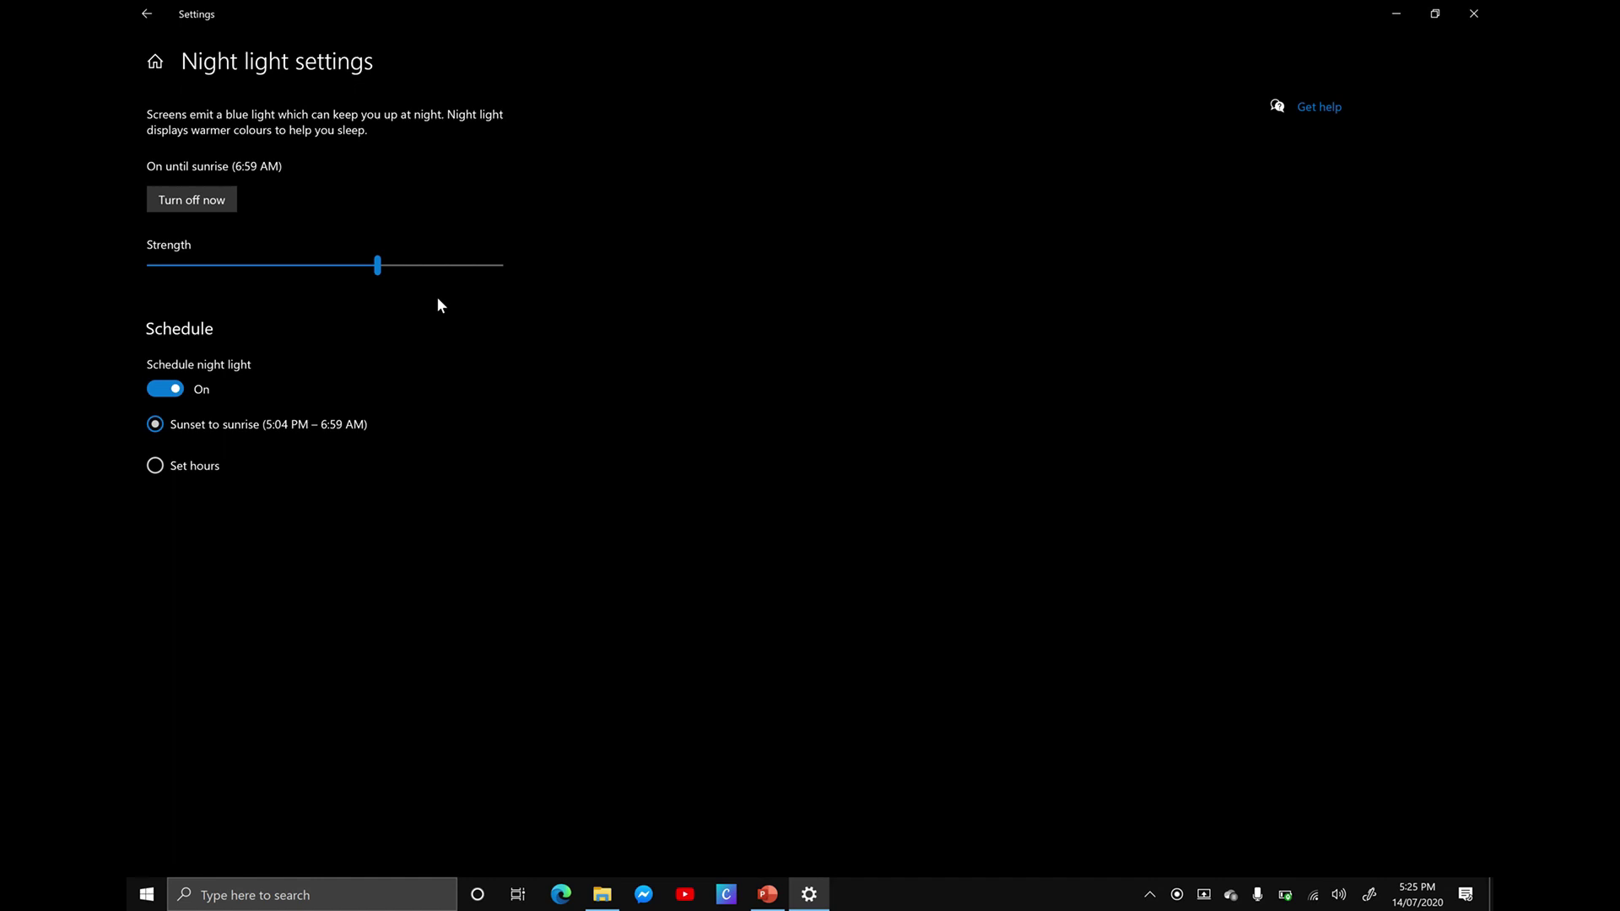